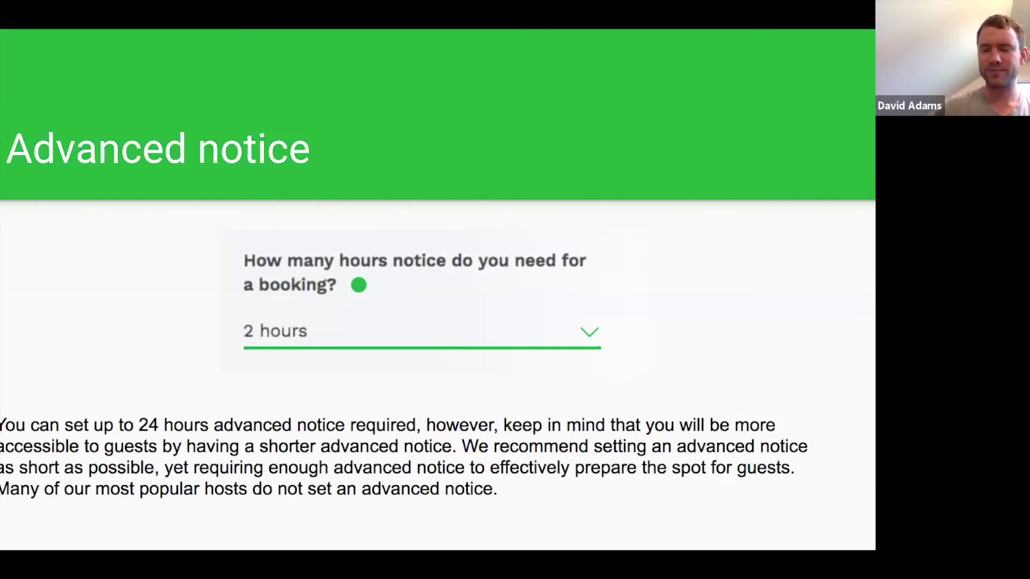
# Advance to the guest review slide, leave the slideshow, and open the Test listing's calendar in Sniffspot.
pyautogui.press('Right')
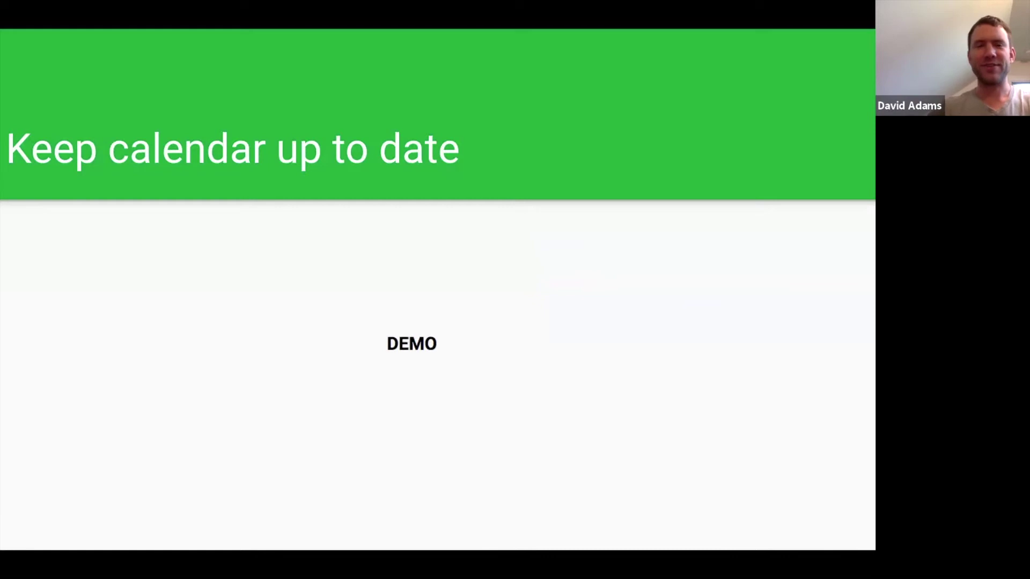
pyautogui.click(528, 102)
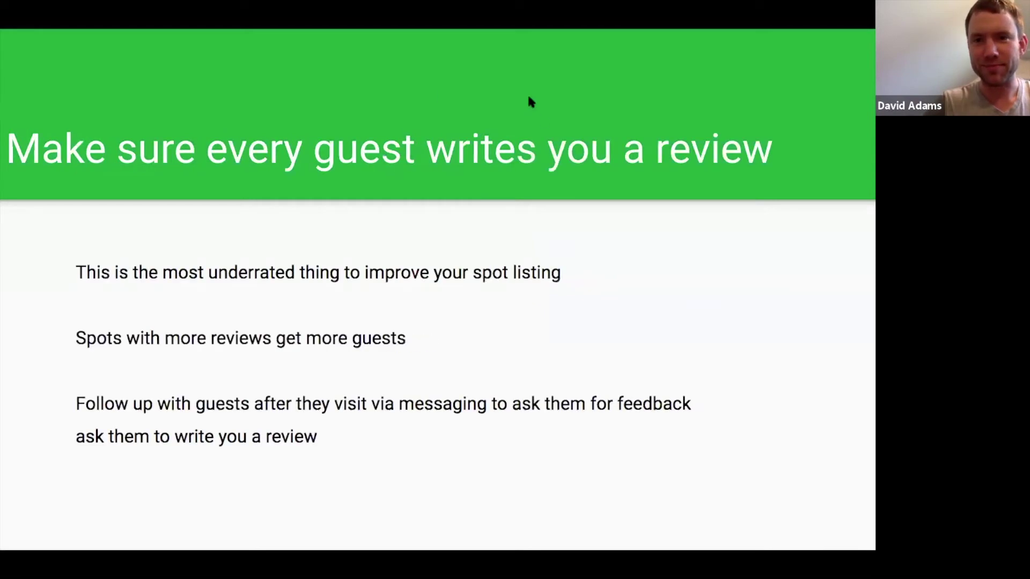
pyautogui.press('Escape')
pyautogui.click(638, 42)
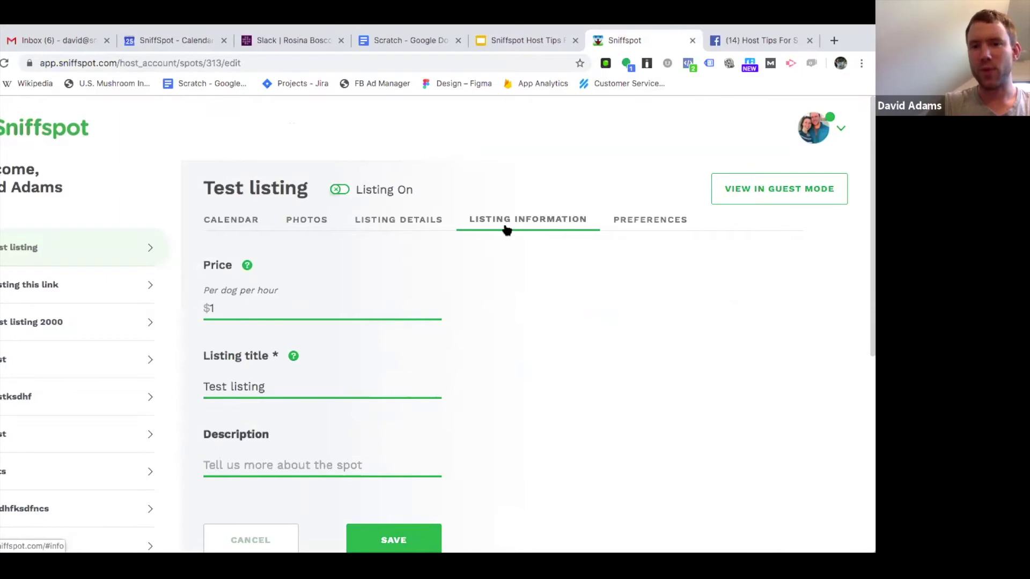
pyautogui.click(235, 221)
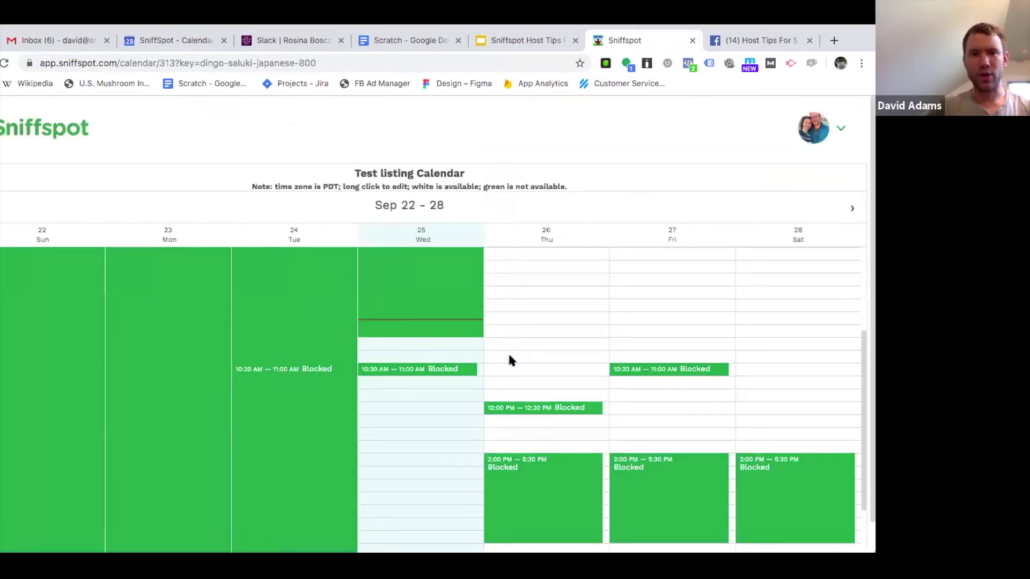
# Examine the blocked times in the Sep 22 - 28 week and the settings of Thursday's early-morning block.
pyautogui.scroll(-2, 600, 356)
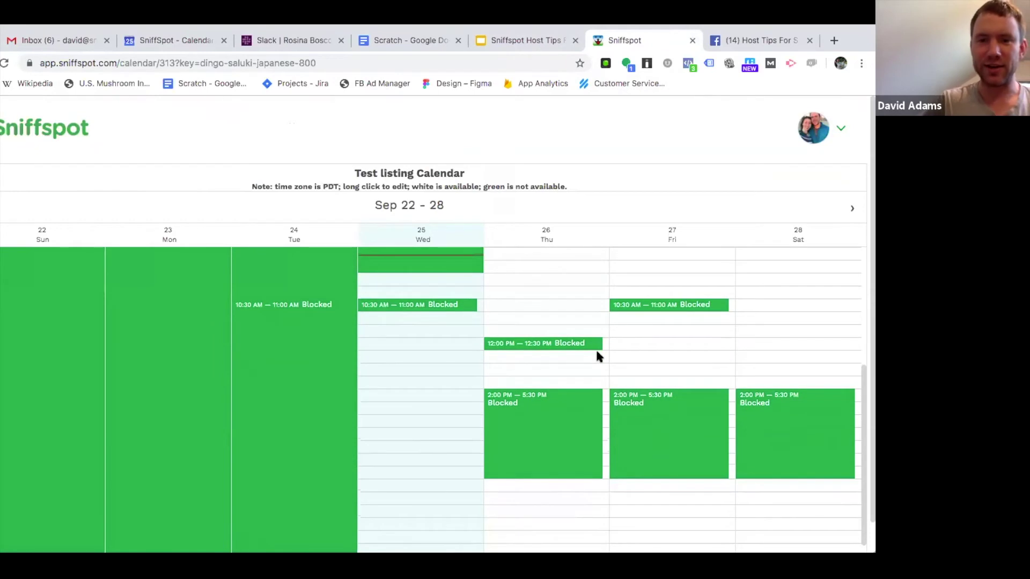
pyautogui.scroll(4, 599, 356)
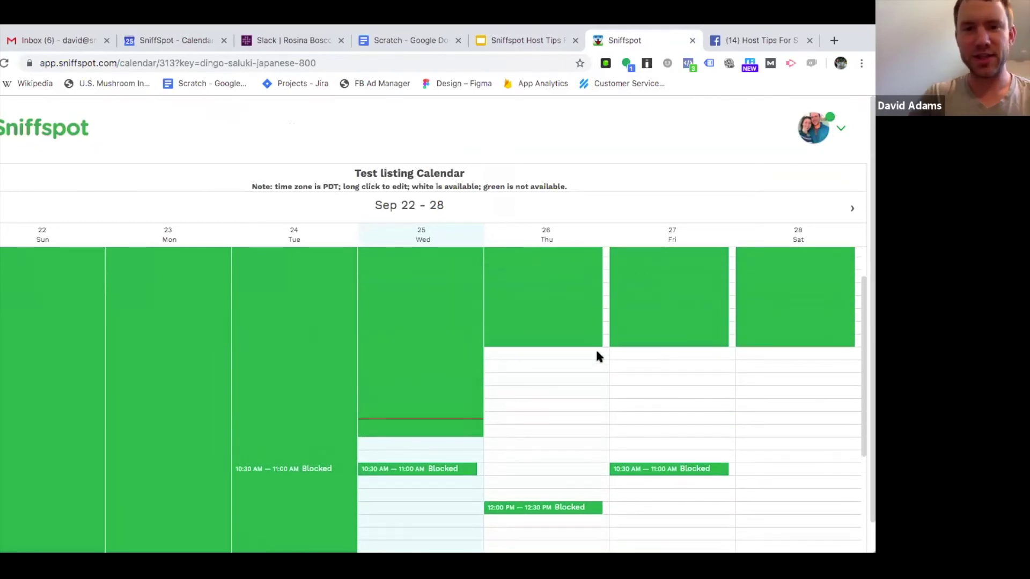
pyautogui.scroll(1, 599, 356)
pyautogui.scroll(-10, 599, 358)
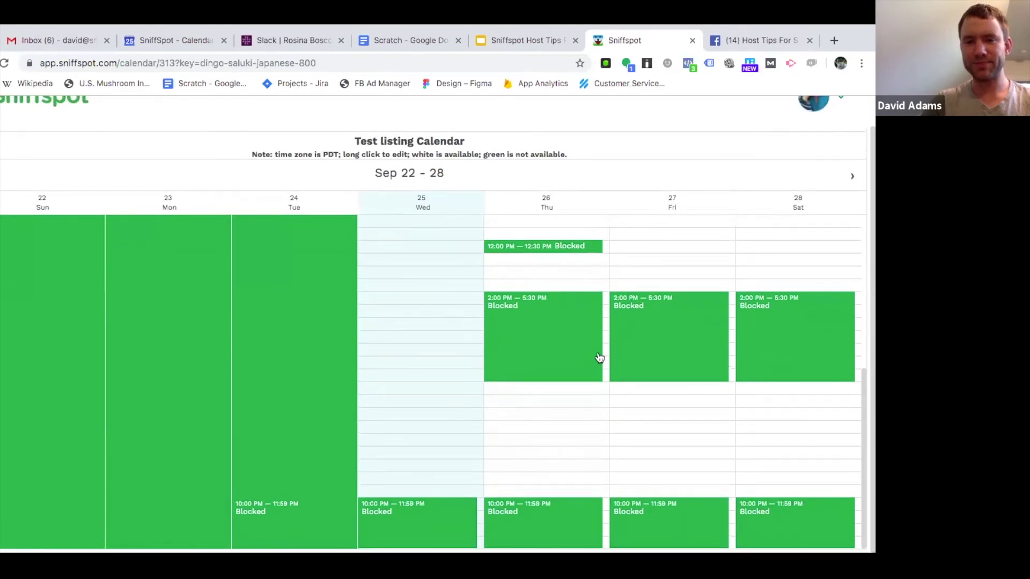
pyautogui.scroll(6, 599, 357)
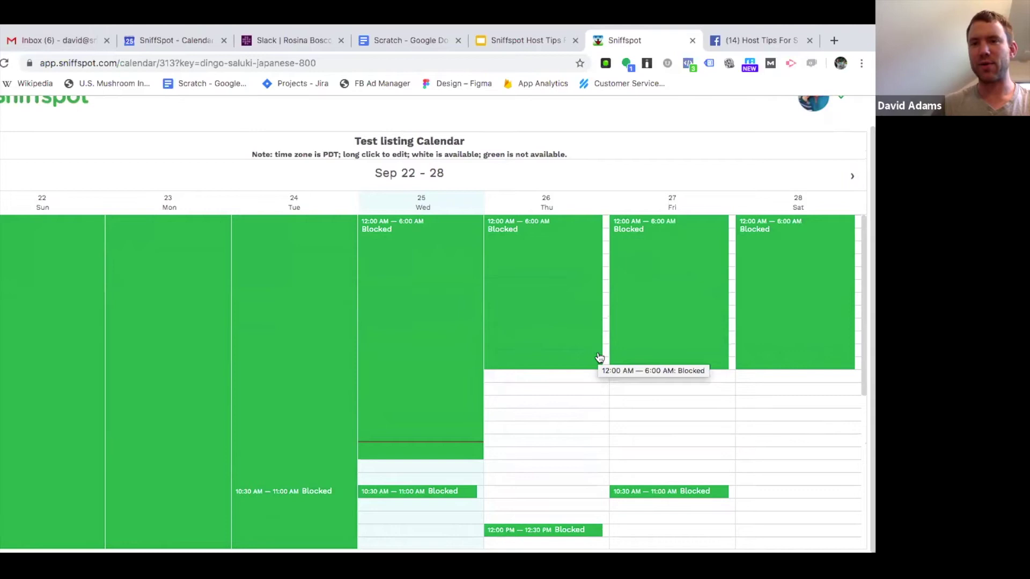
pyautogui.click(555, 322)
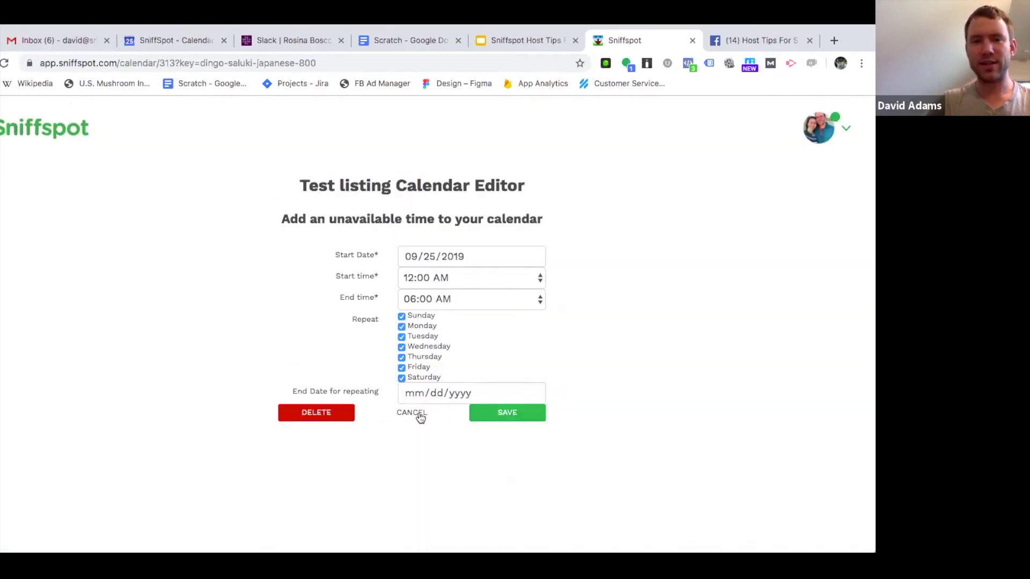
pyautogui.click(412, 412)
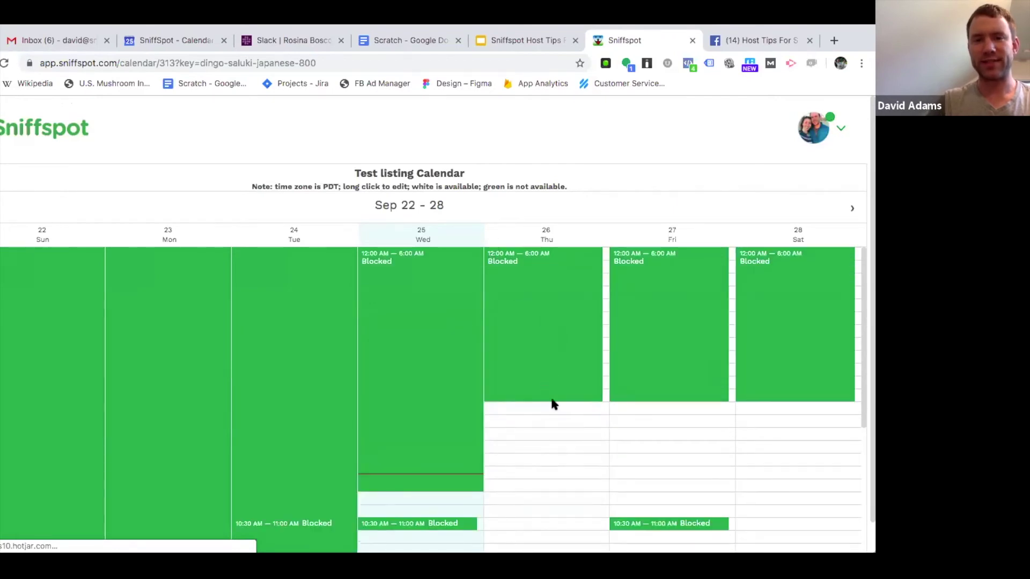
# Set the end time of the recurring early-morning block starting at 12:00 AM to 07:00 AM and save it.
pyautogui.click(542, 358)
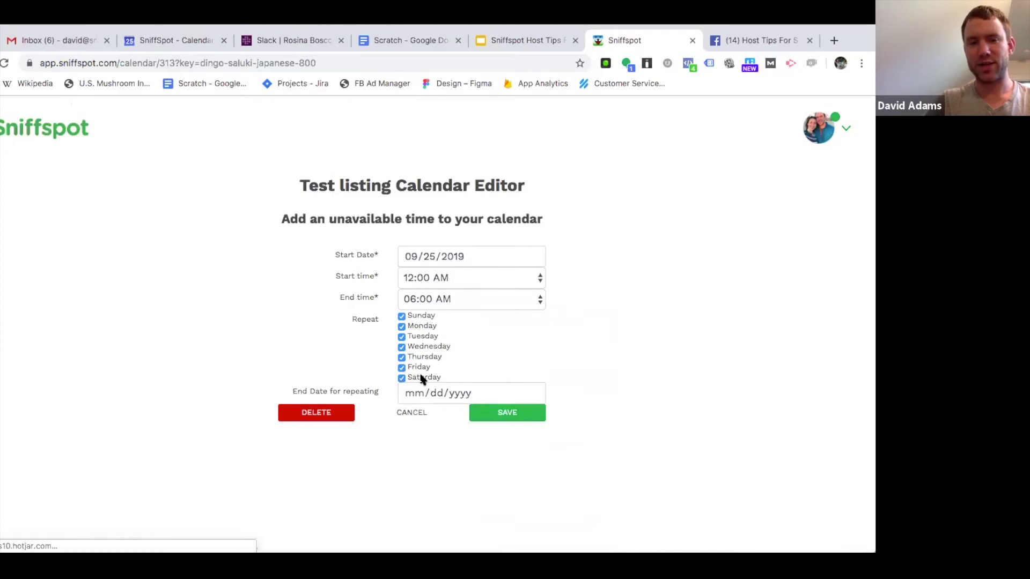
pyautogui.click(450, 304)
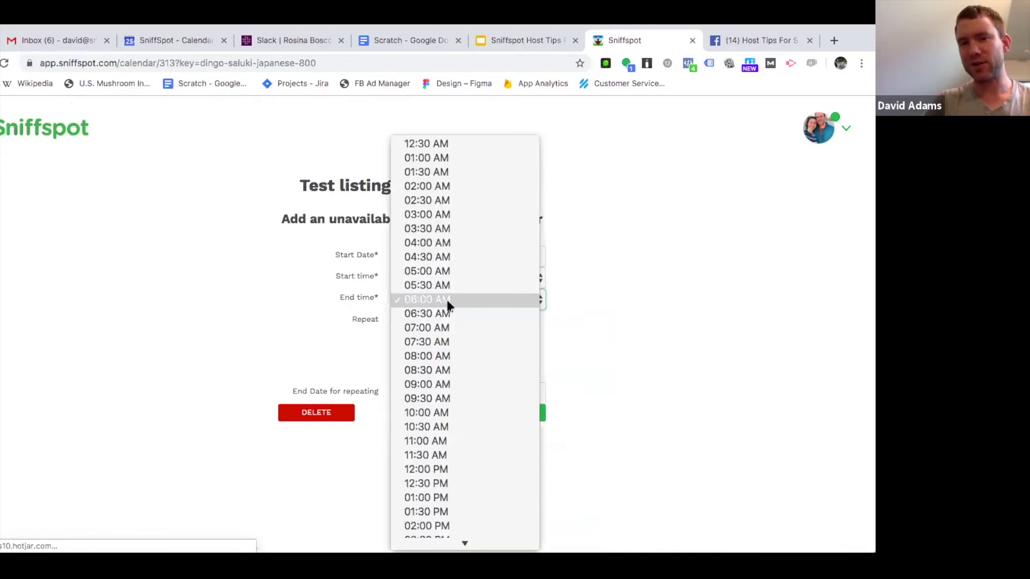
pyautogui.click(439, 330)
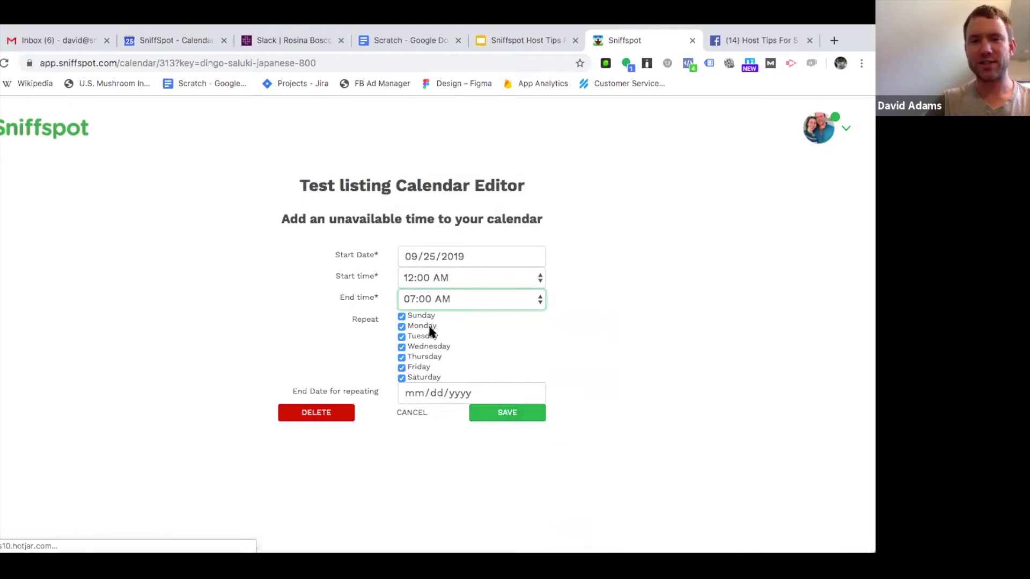
pyautogui.click(510, 415)
# Check the recurring early-morning block across the following weeks, advancing the calendar to Oct 6 - 12.
pyautogui.scroll(5, 575, 345)
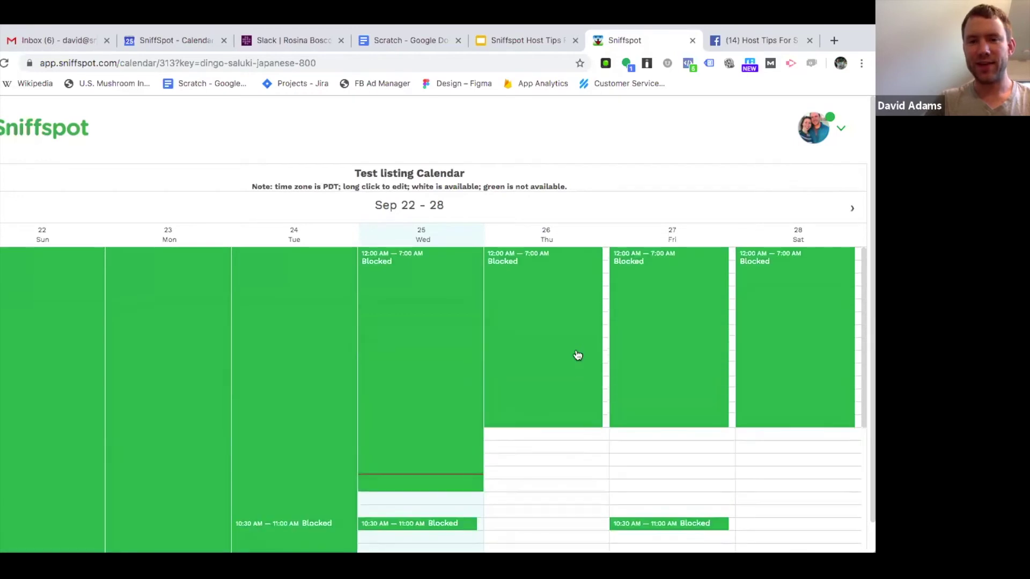
pyautogui.scroll(-3, 526, 427)
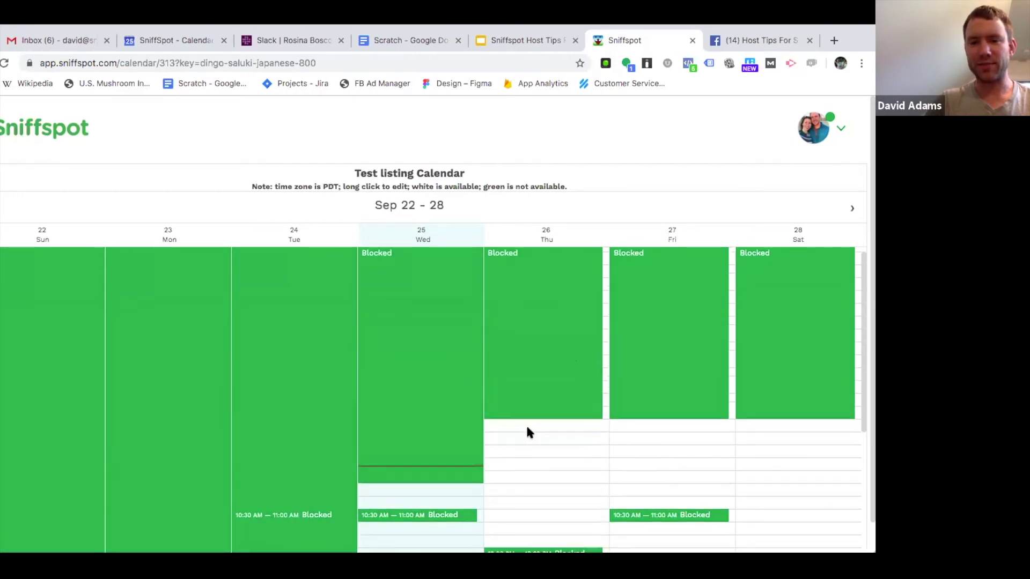
pyautogui.scroll(3, 527, 429)
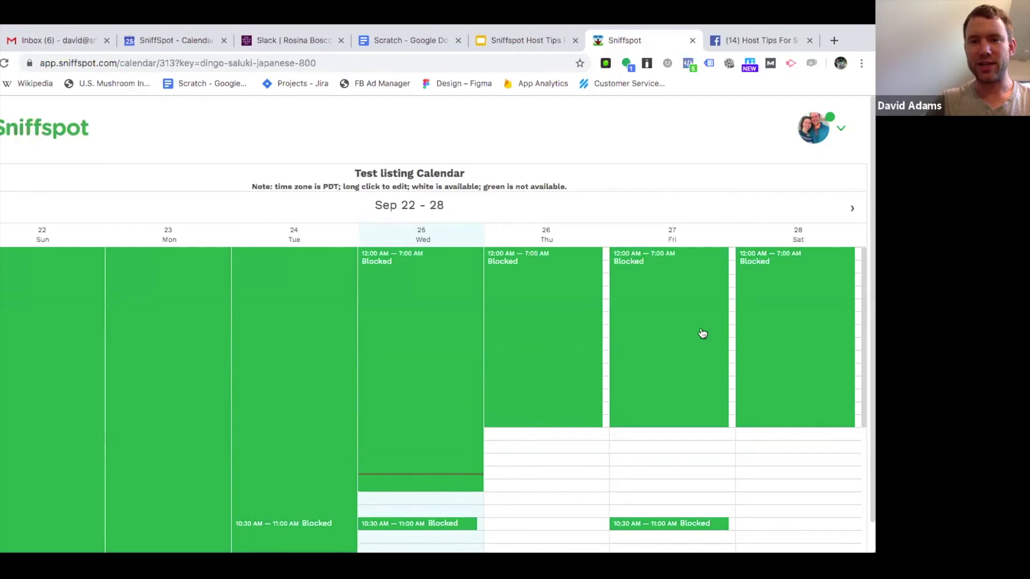
pyautogui.click(853, 209)
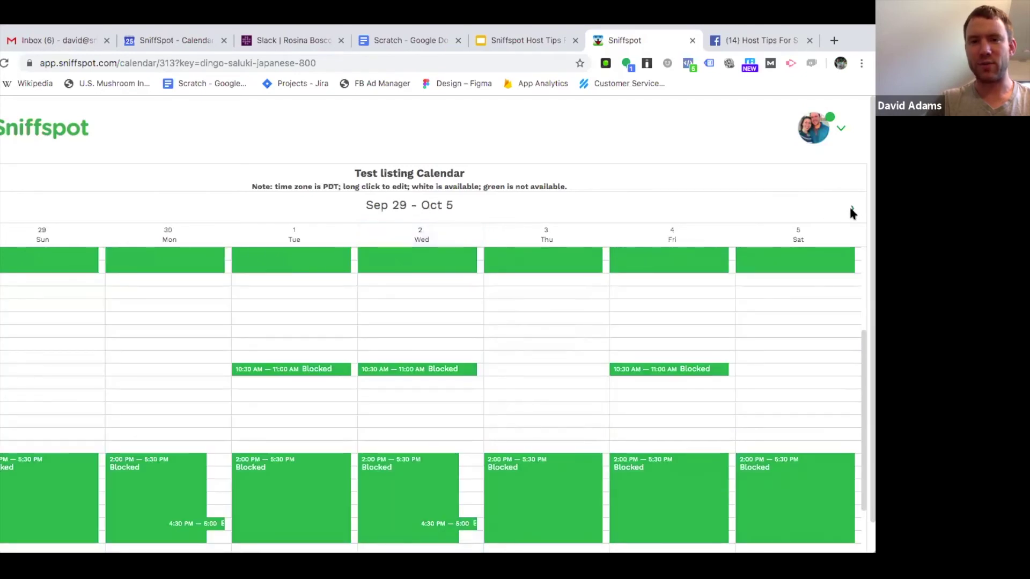
pyautogui.scroll(1, 784, 348)
pyautogui.scroll(3, 784, 349)
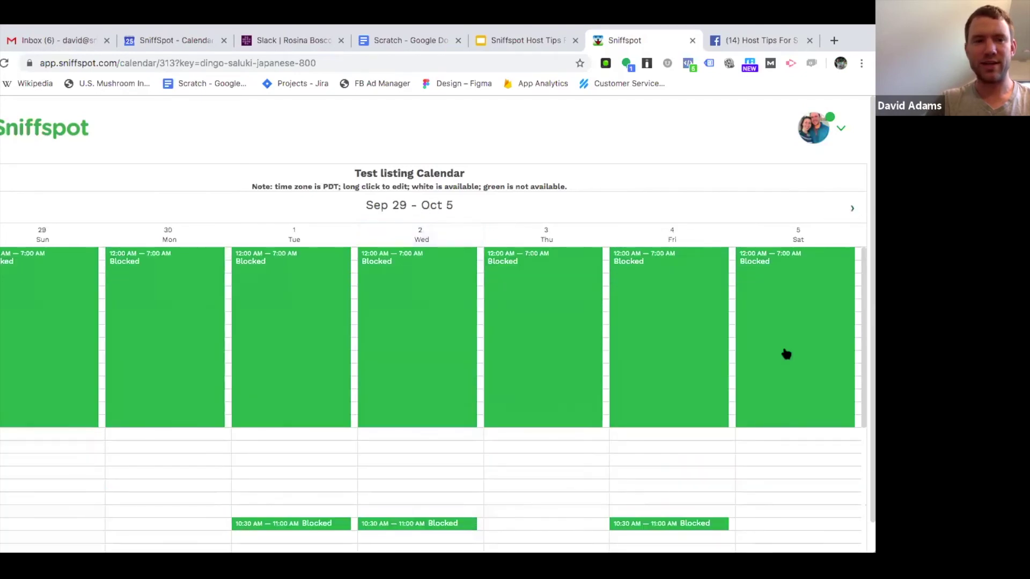
pyautogui.click(852, 209)
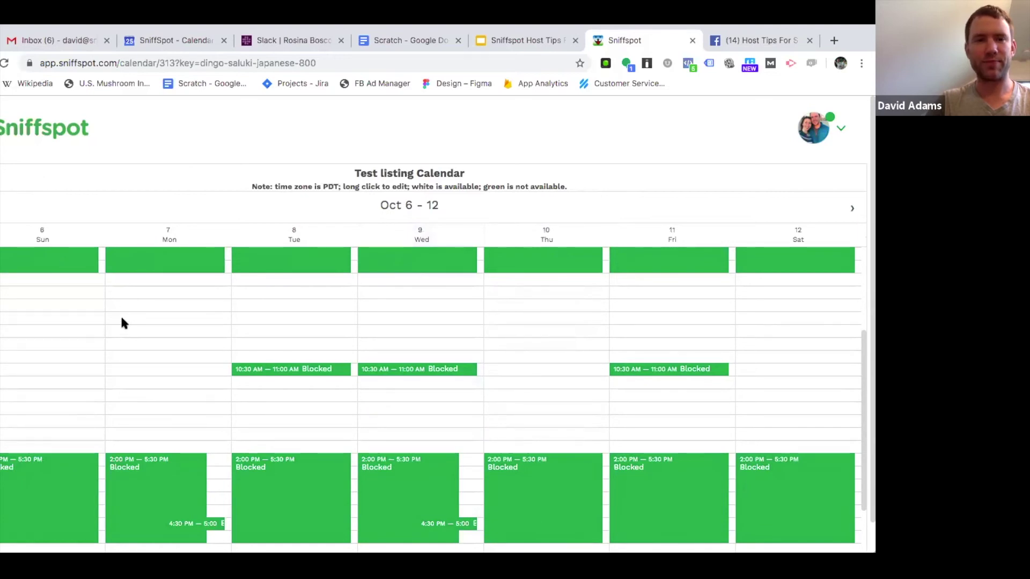
# Block Wednesday, October 9 from 9:00 AM to 12:00 PM as a non-repeating unavailable time and save it.
pyautogui.scroll(-5, 121, 322)
pyautogui.scroll(3, 123, 324)
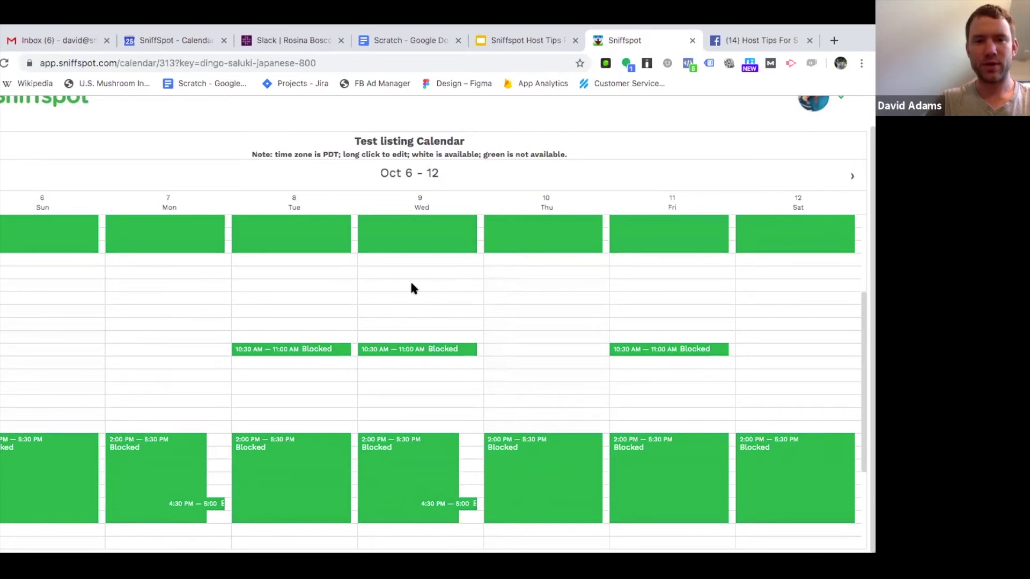
pyautogui.moveTo(408, 310); pyautogui.dragTo(411, 384)
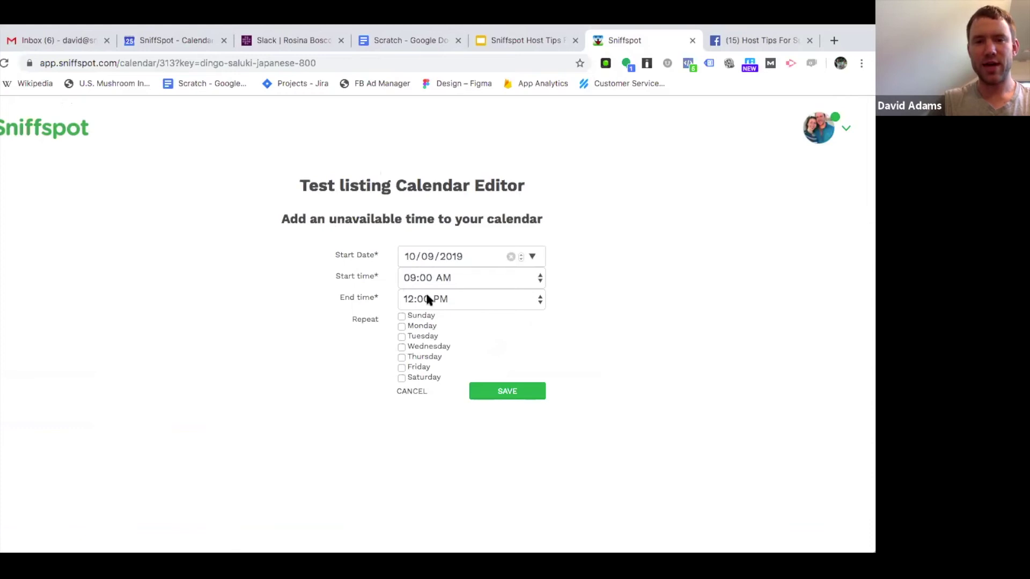
pyautogui.click(499, 395)
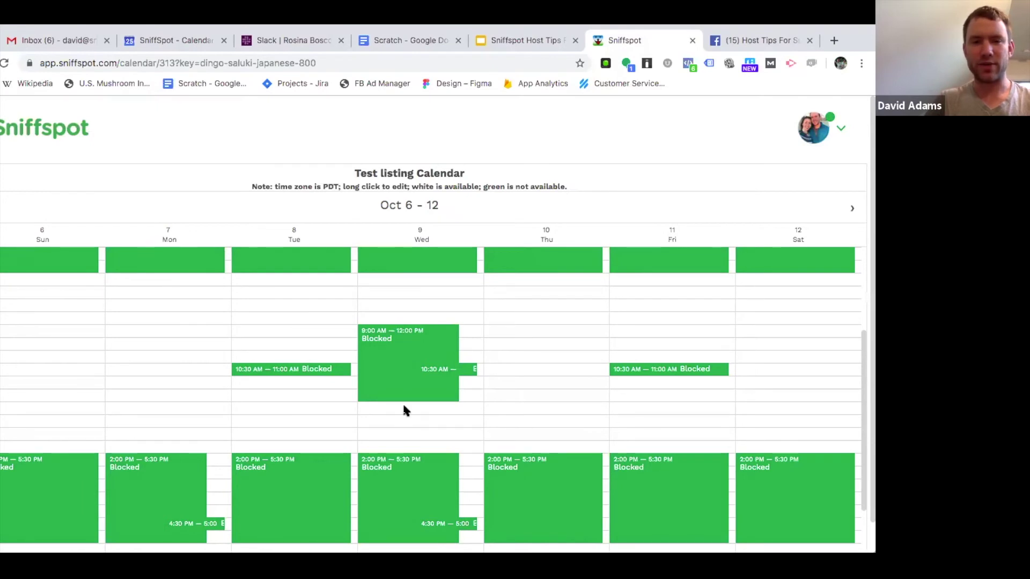
# Change the start date of Wednesday's 9:00 AM to 12:00 PM block to 10/10/2019 and save it.
pyautogui.click(397, 339)
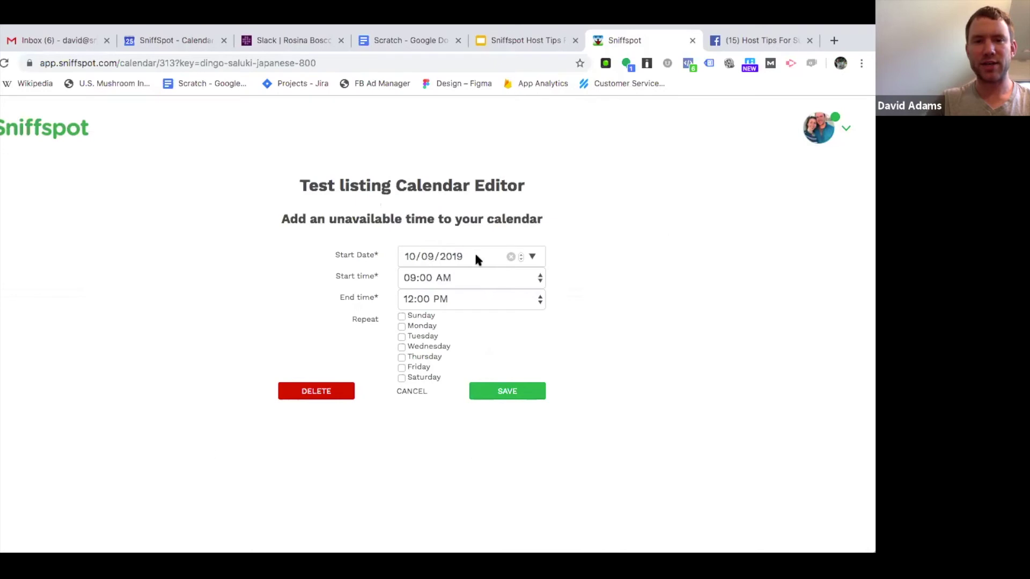
pyautogui.click(530, 258)
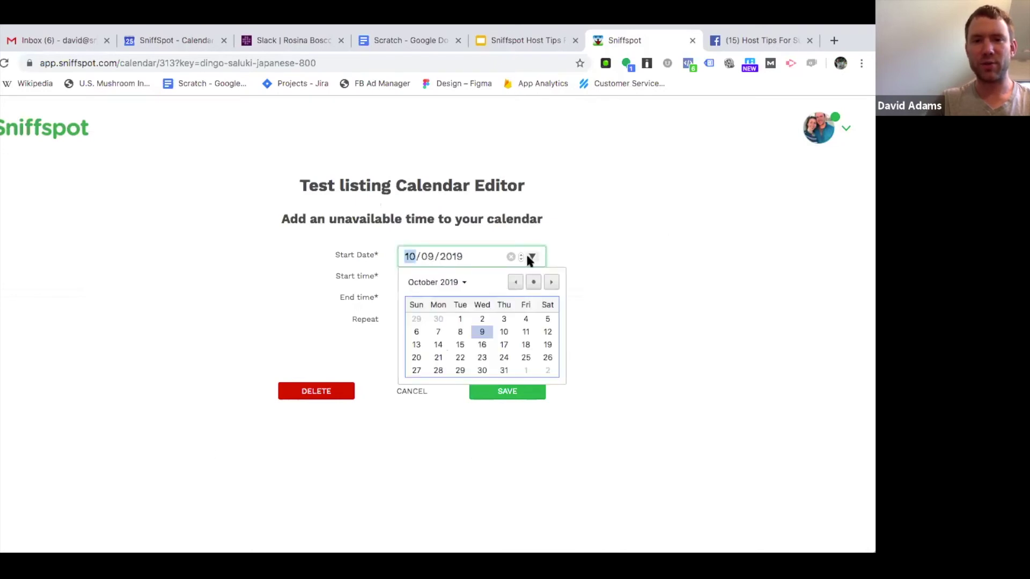
pyautogui.click(503, 332)
pyautogui.click(504, 393)
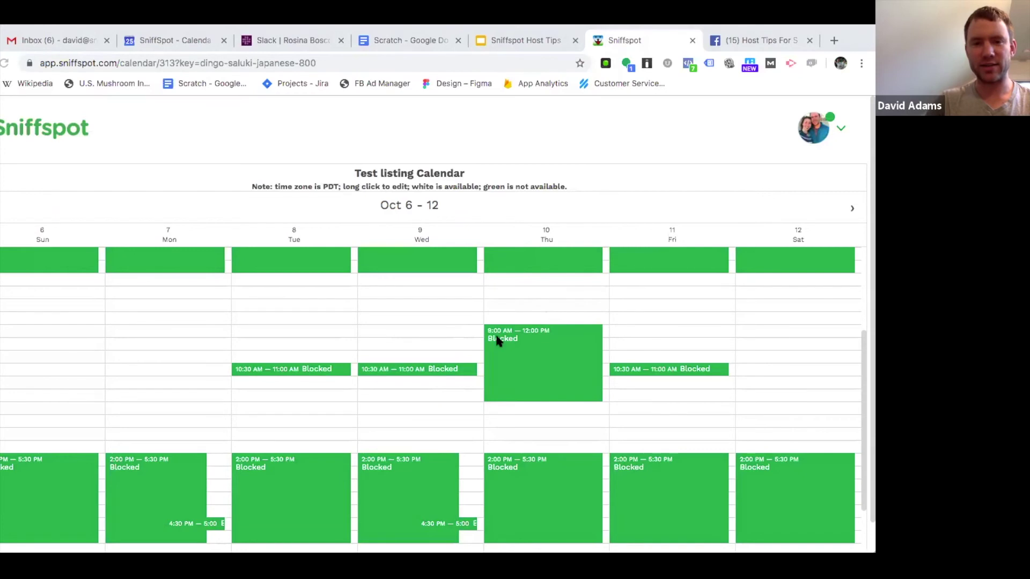
# Delete the 10:30 AM to 11:00 AM block that repeats on Tuesday, Wednesday and Friday.
pyautogui.click(294, 368)
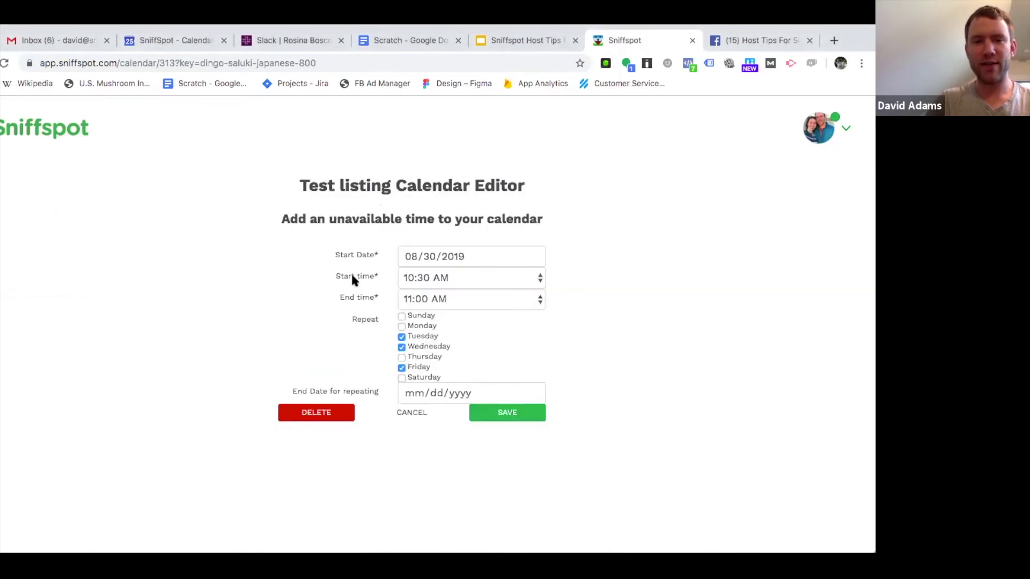
pyautogui.click(315, 418)
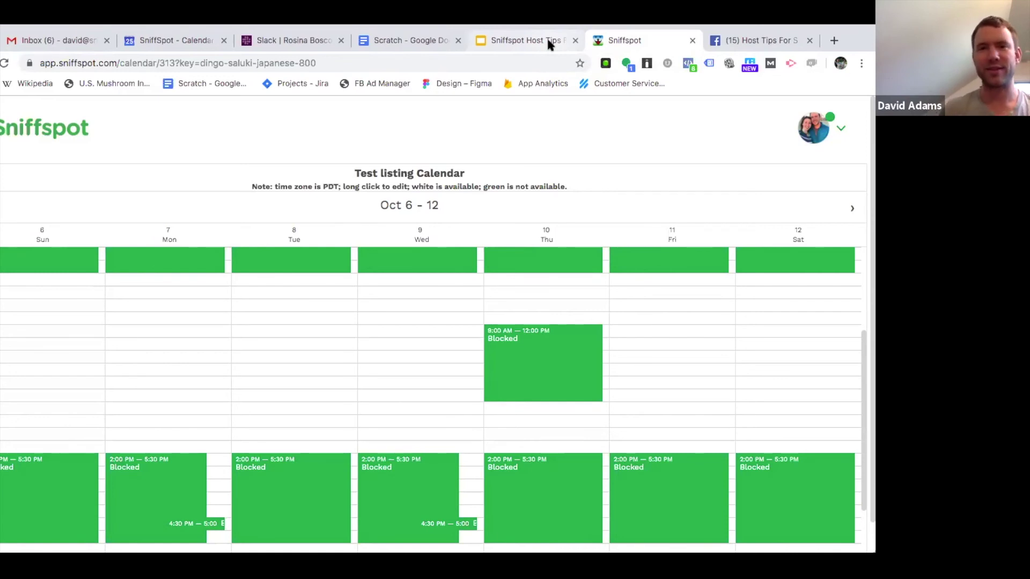
# Switch back to the Sniffspot Host Tips presentation in Google Slides and resume the slideshow from the guest review slide.
pyautogui.click(550, 44)
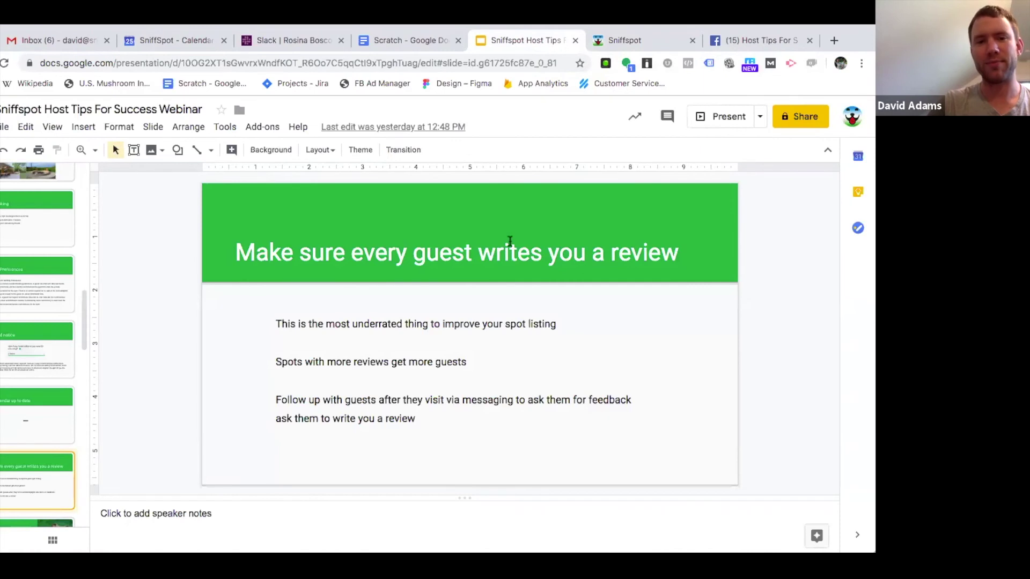
pyautogui.click(702, 118)
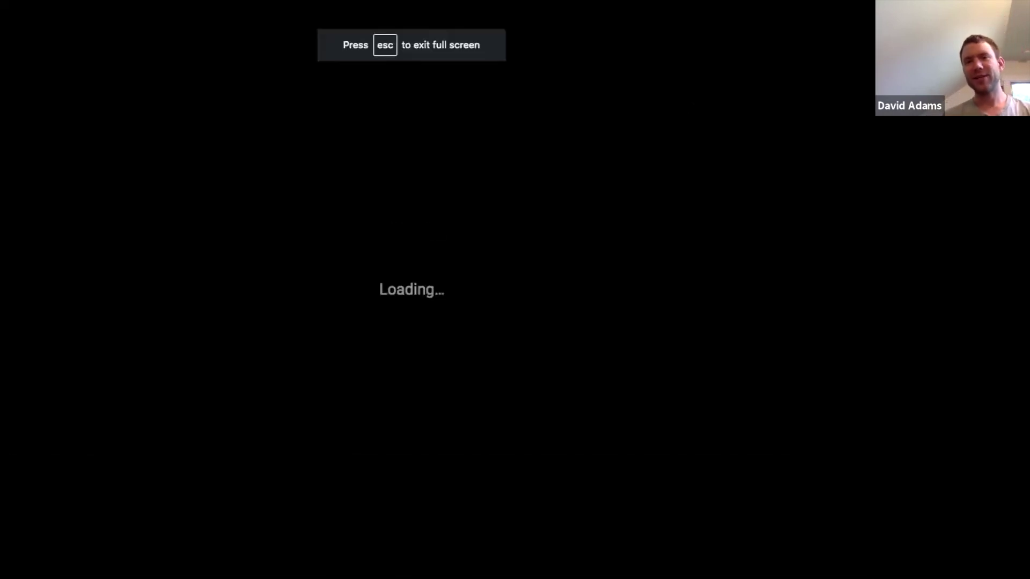